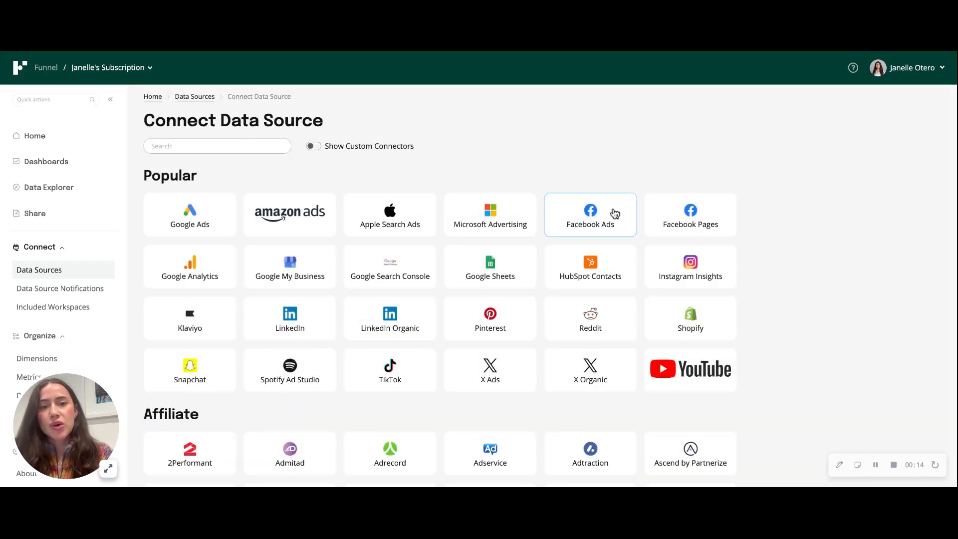
Step: Start connecting a Facebook Ads data source using the existing credentials and the Funnel Facebook Ads account
click(615, 214)
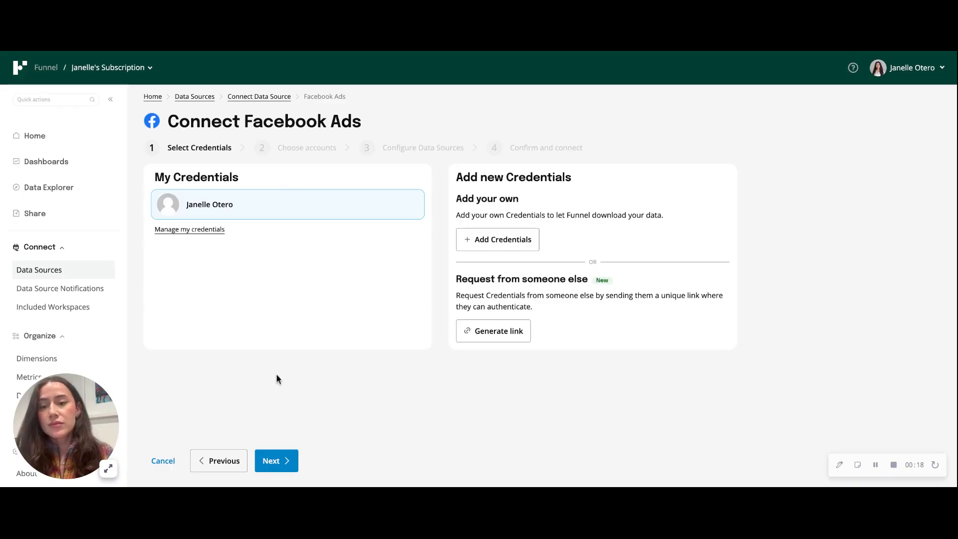
click(281, 462)
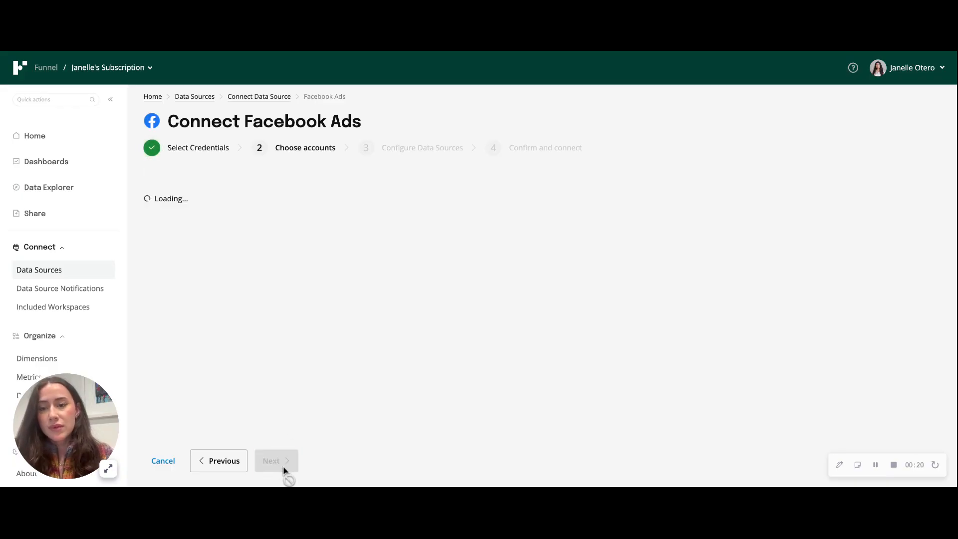
click(223, 243)
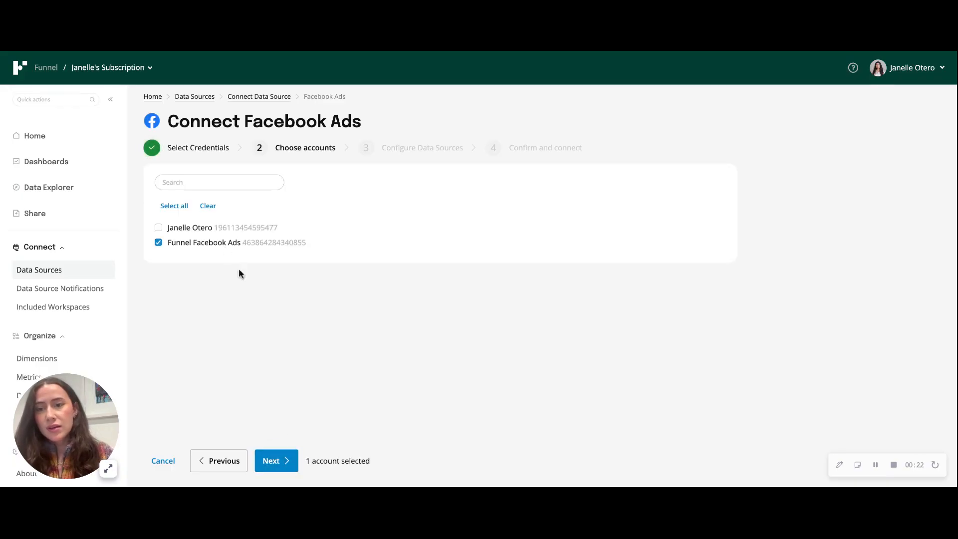
click(274, 464)
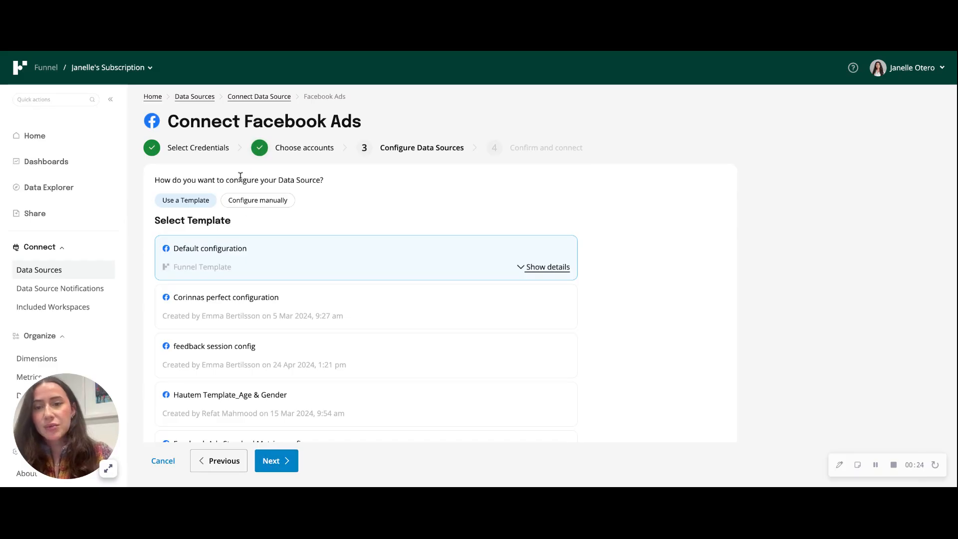
Step: Configure the Facebook Ads data source manually with its level set to Campaign, Ad Set, Ad
click(255, 205)
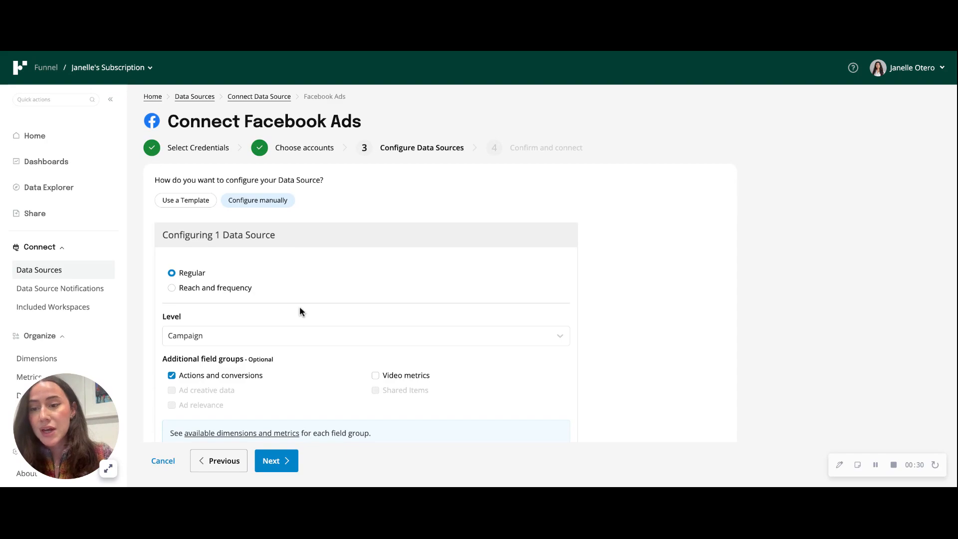
scroll(300, 312, down, 3)
click(270, 273)
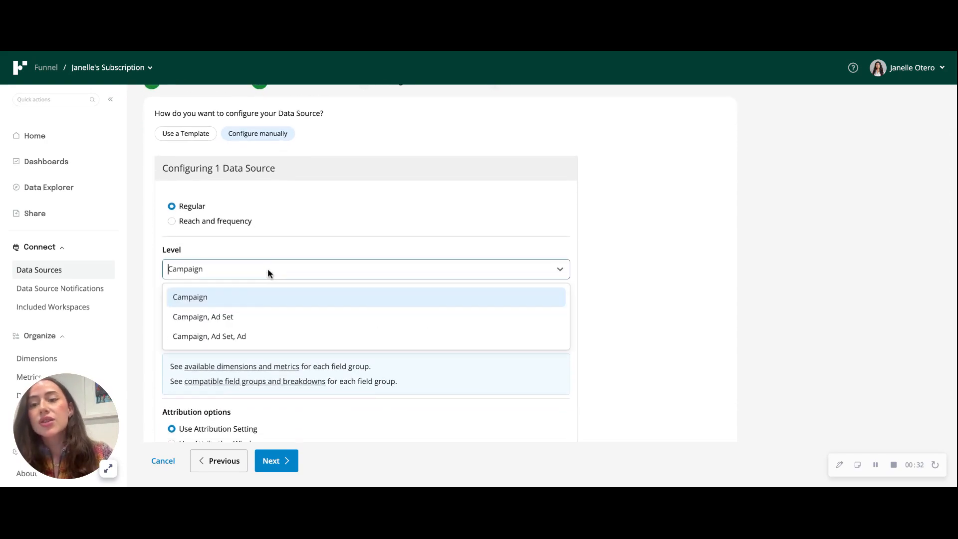
click(246, 339)
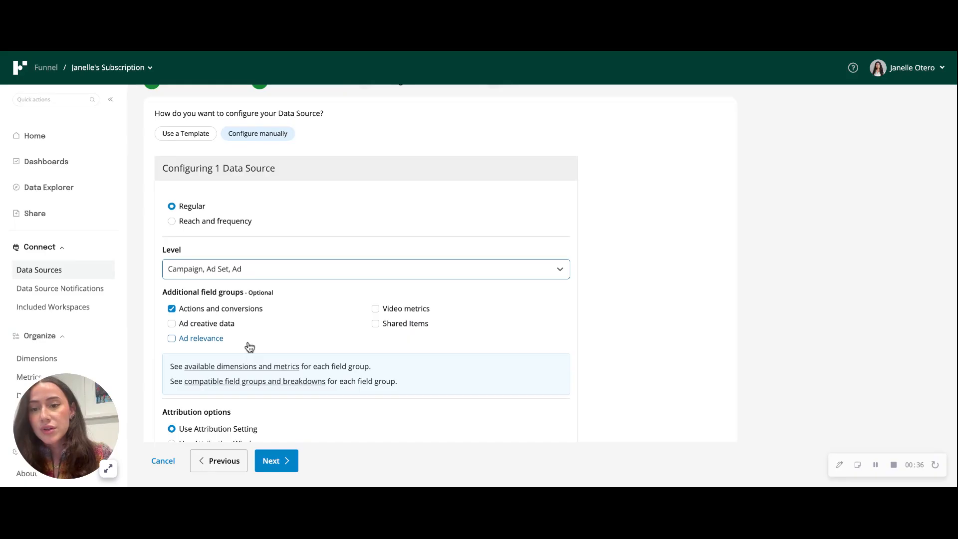
Step: Include the Ad creative data field group alongside Actions and conversions in the data source configuration
scroll(249, 348, down, 1)
click(172, 306)
click(172, 291)
click(172, 290)
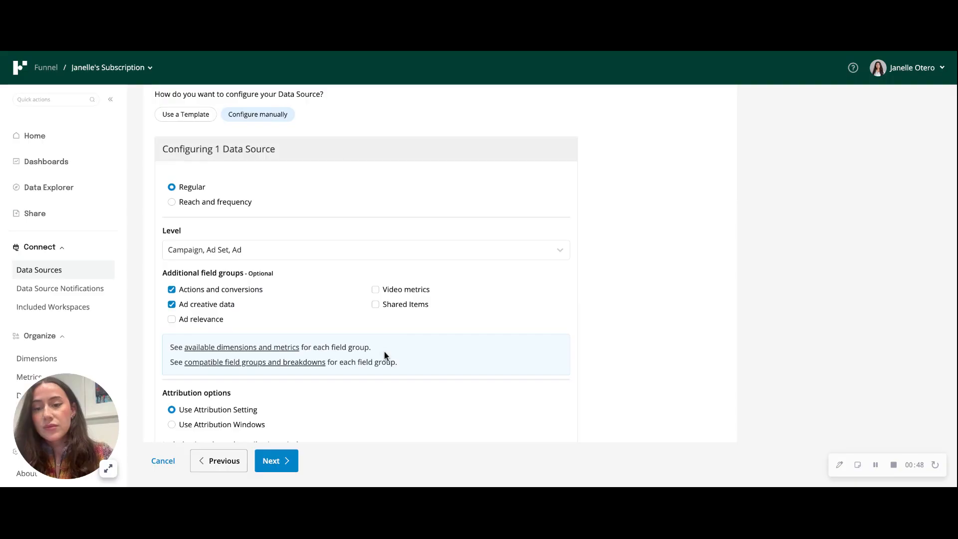
scroll(385, 355, up, 3)
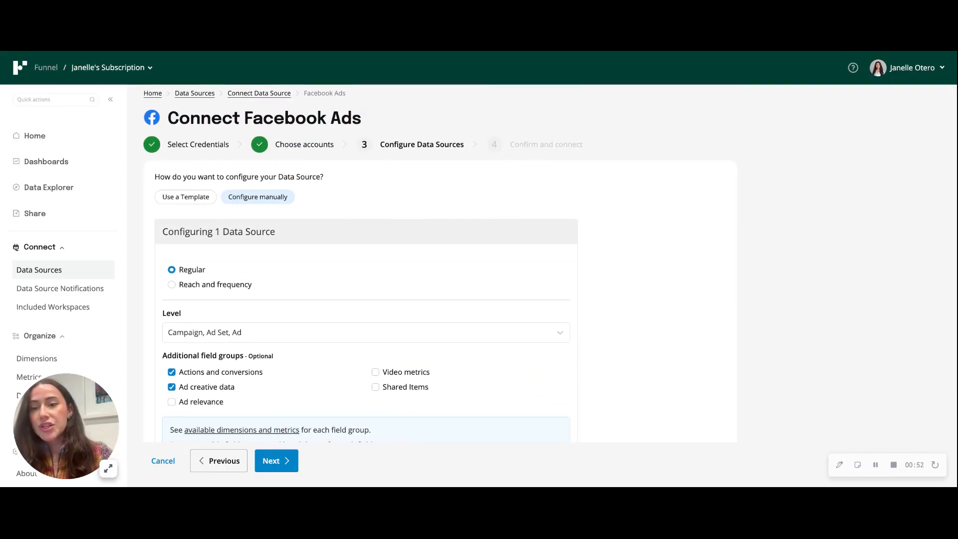
scroll(384, 324, down, 1)
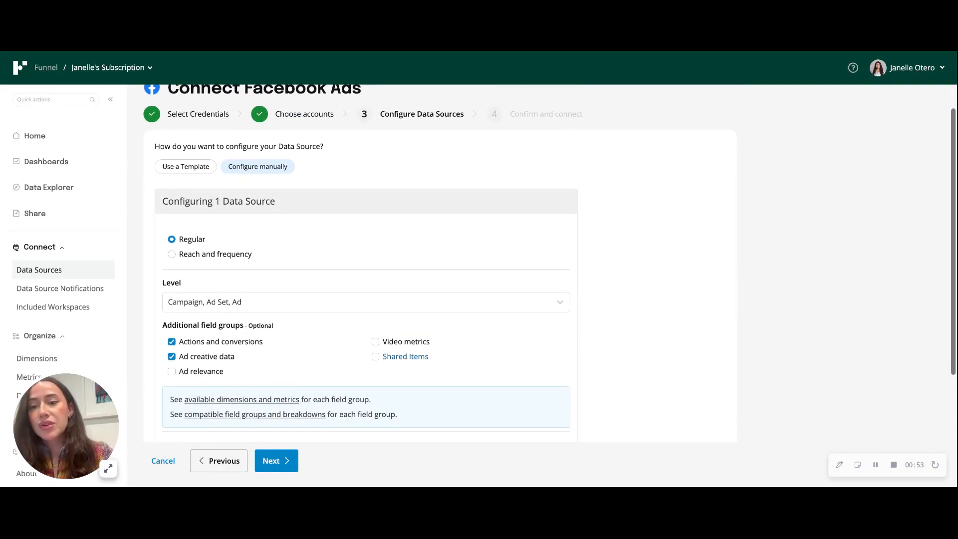
Step: Leave the setup for the existing data sources and examine the definition label of the active Funnel Facebook Ads source
click(74, 275)
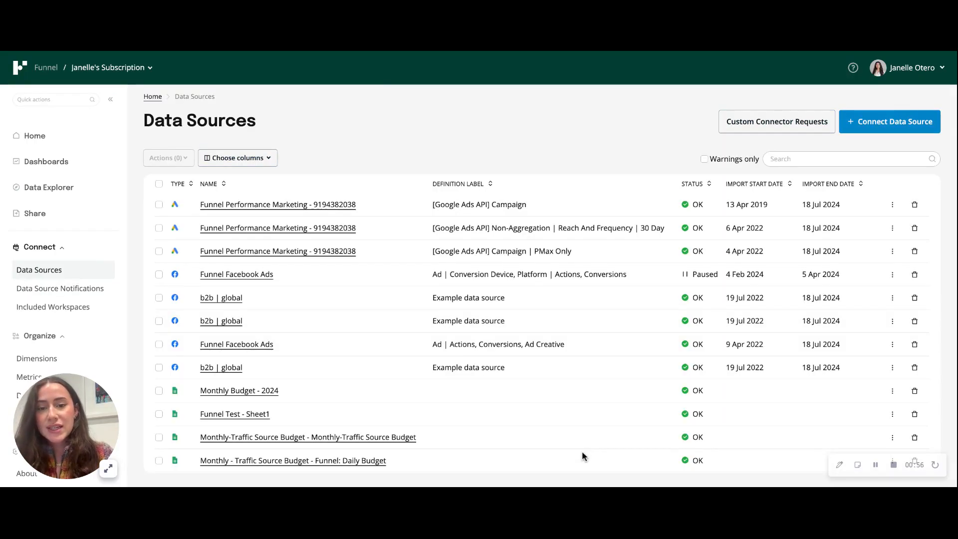
drag(434, 345, 444, 345)
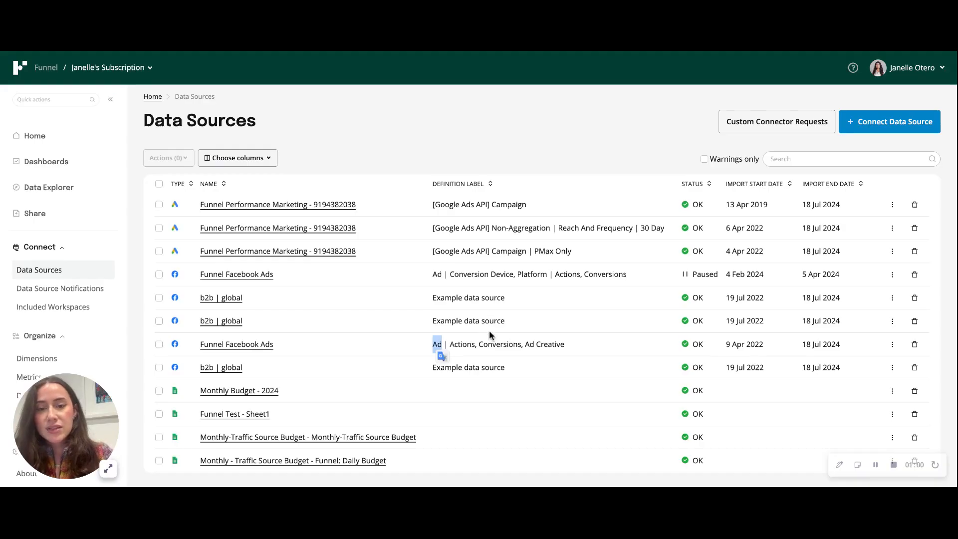
drag(526, 346, 572, 348)
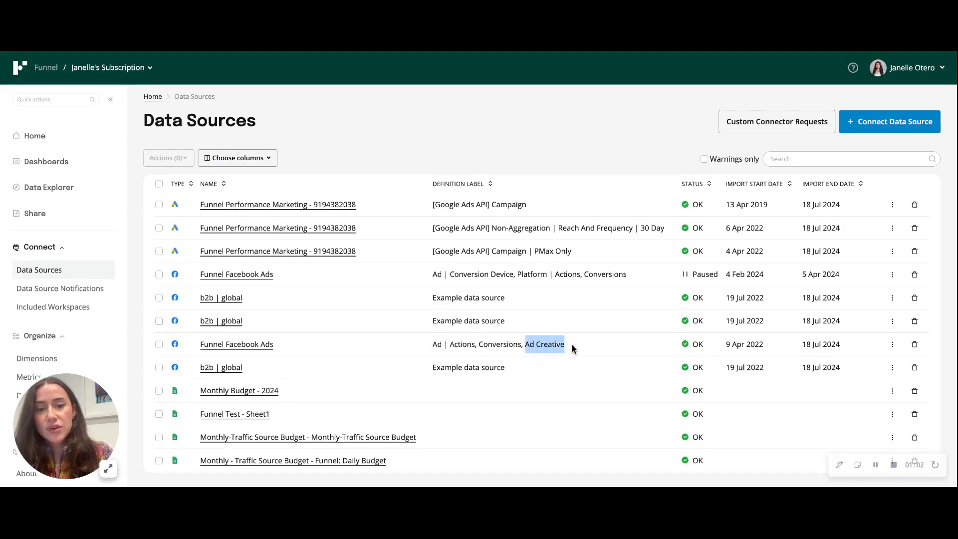
click(539, 345)
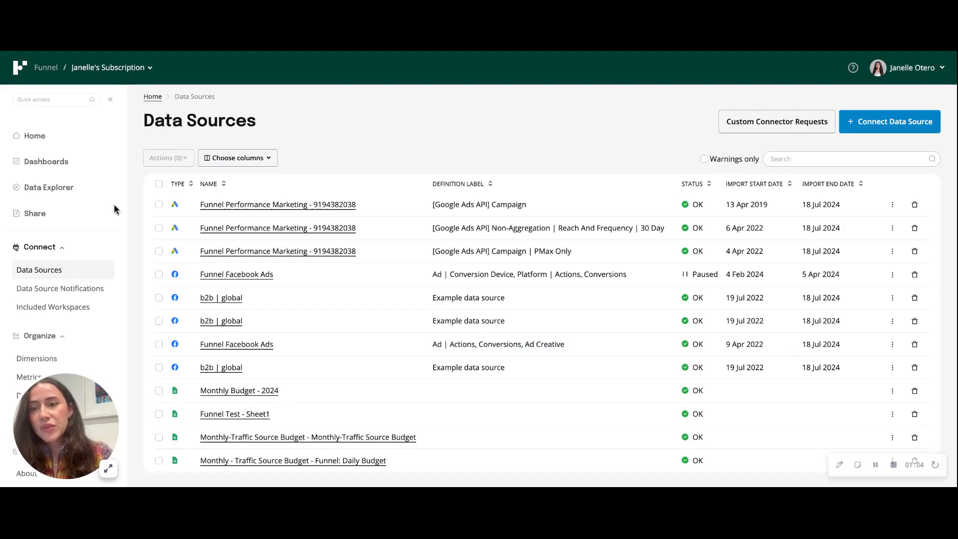
Step: Start a new Google Looker Studio data share and name it "Ad Image Example"
click(43, 214)
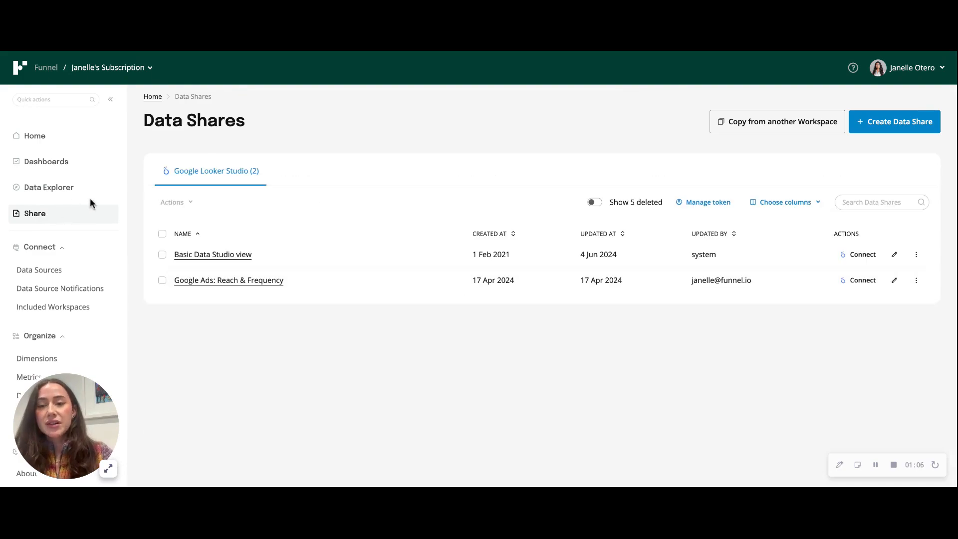
click(909, 129)
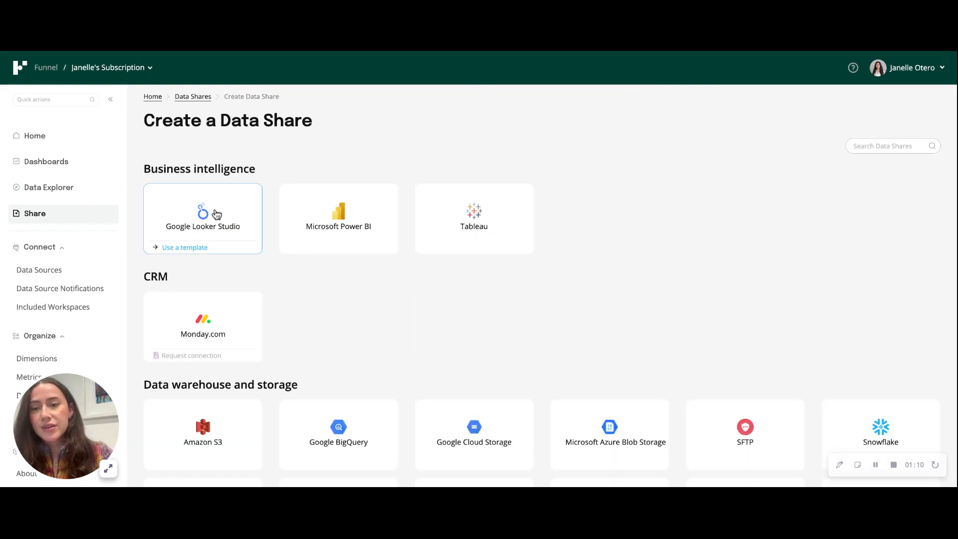
click(216, 215)
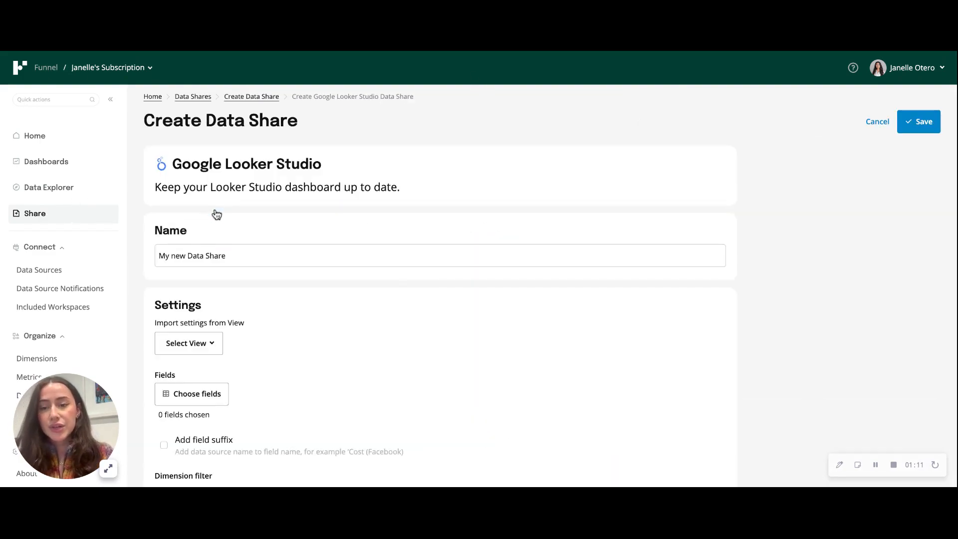
triple_click(213, 257)
text(Ad)
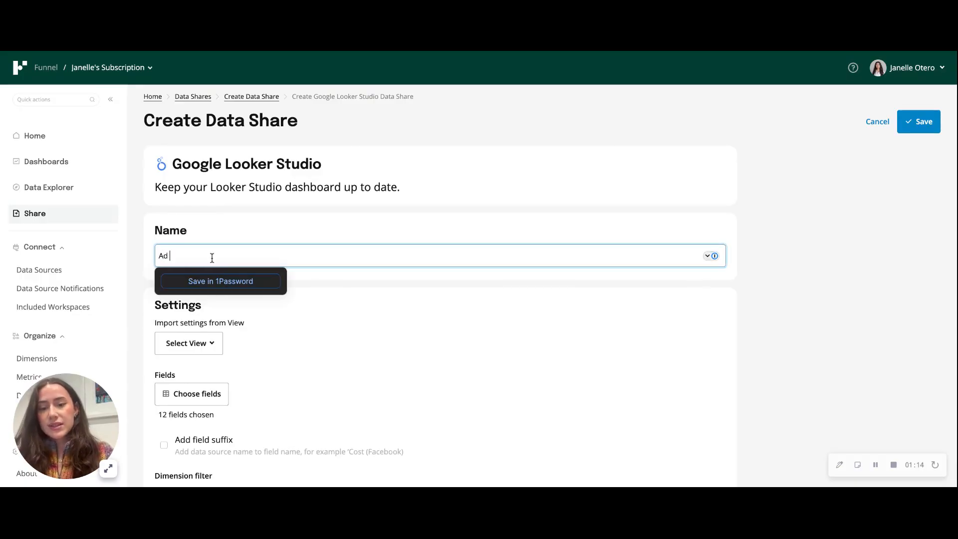
text( Image Example)
click(363, 298)
Step: Remove all metrics except Impressions from the data share's selected fields, including Cost, Clicks, CPC and CPM
scroll(363, 298, down, 2)
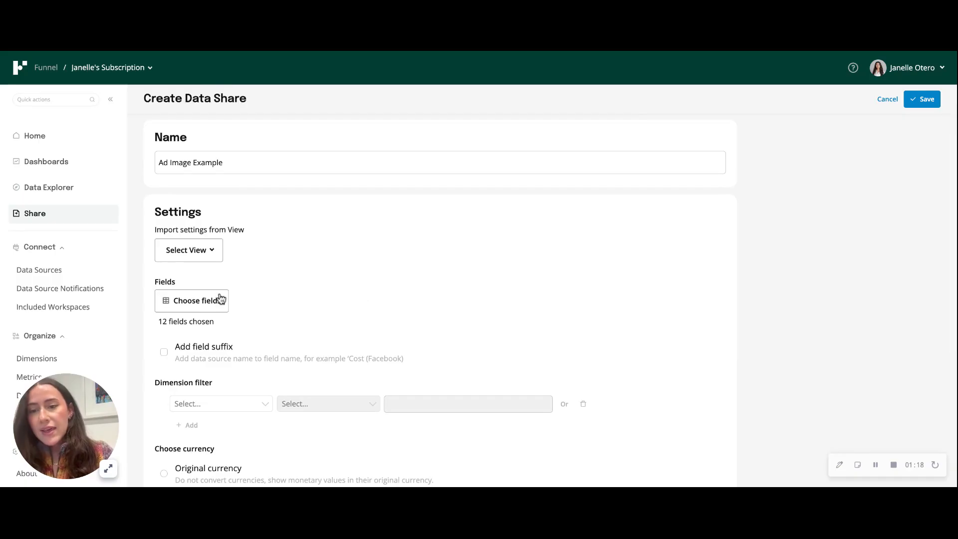
click(225, 299)
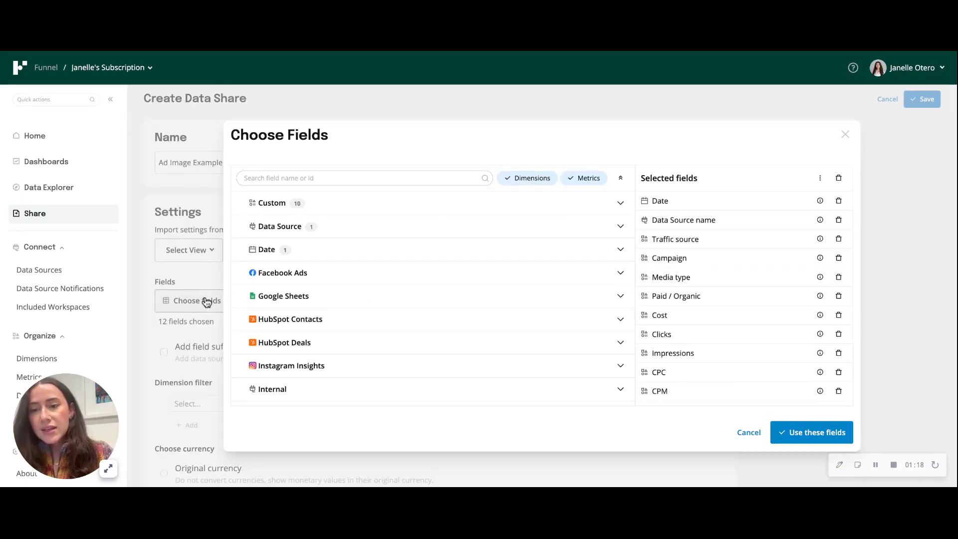
click(839, 334)
click(839, 315)
click(839, 334)
click(839, 334)
click(839, 333)
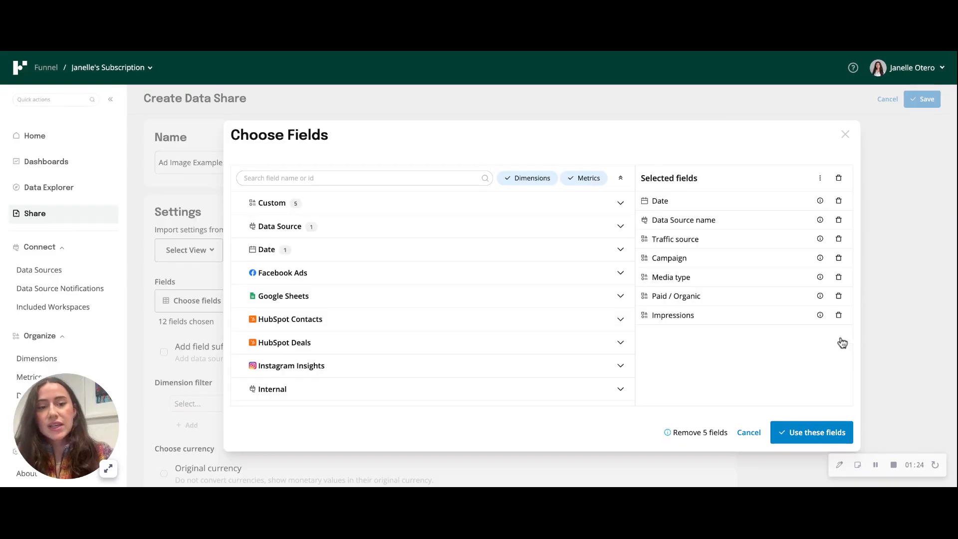
Step: Search the available fields for "row" and add Row Count to the data share
click(347, 179)
text(row)
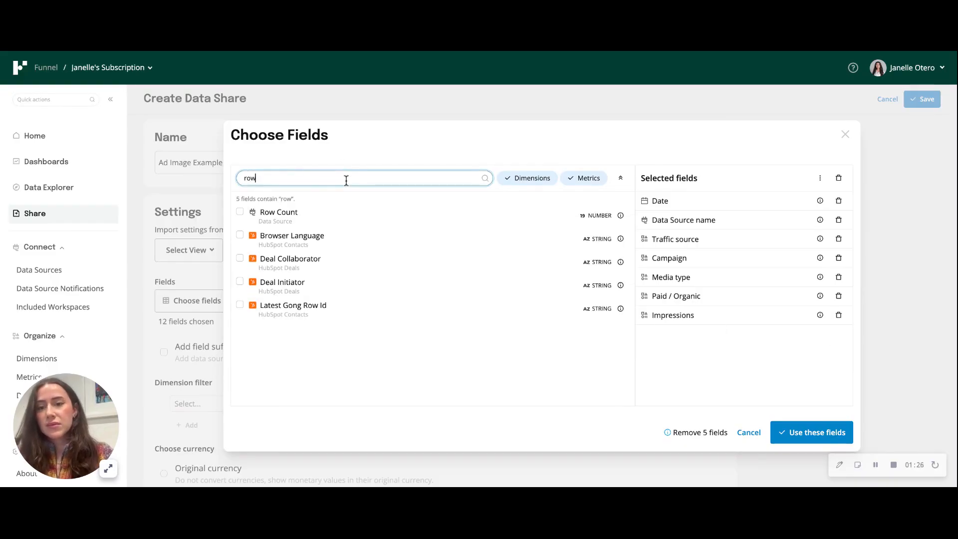
click(264, 216)
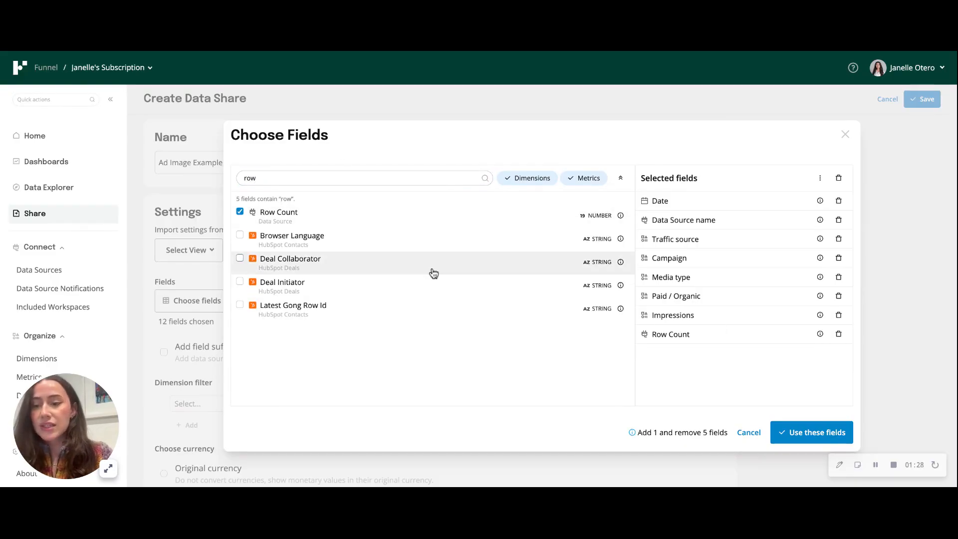
Step: Add the Facebook Ads field Ad Creative Image Permalink URL and apply the field selection to the data share
key(BackSpace)
key(BackSpace)
key(BackSpace)
click(404, 277)
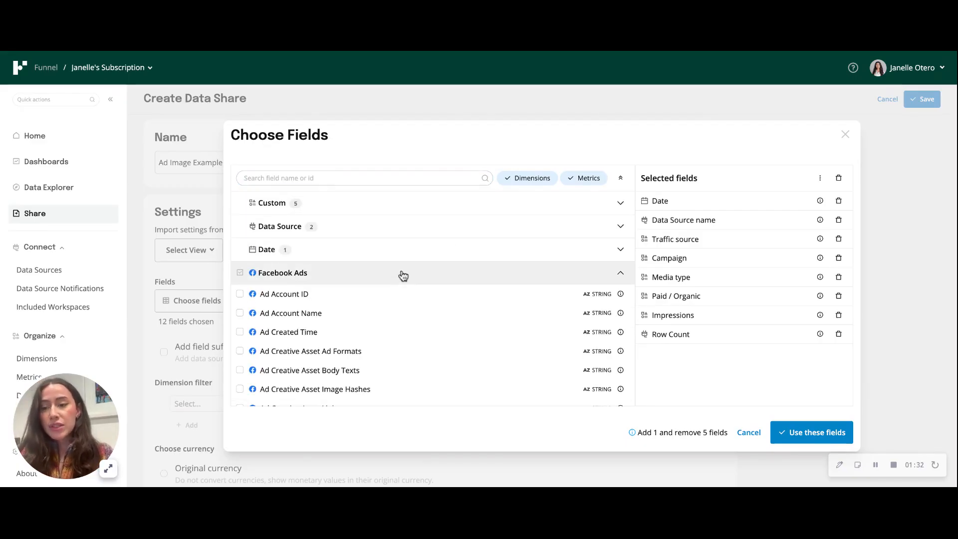
scroll(403, 332, down, 10)
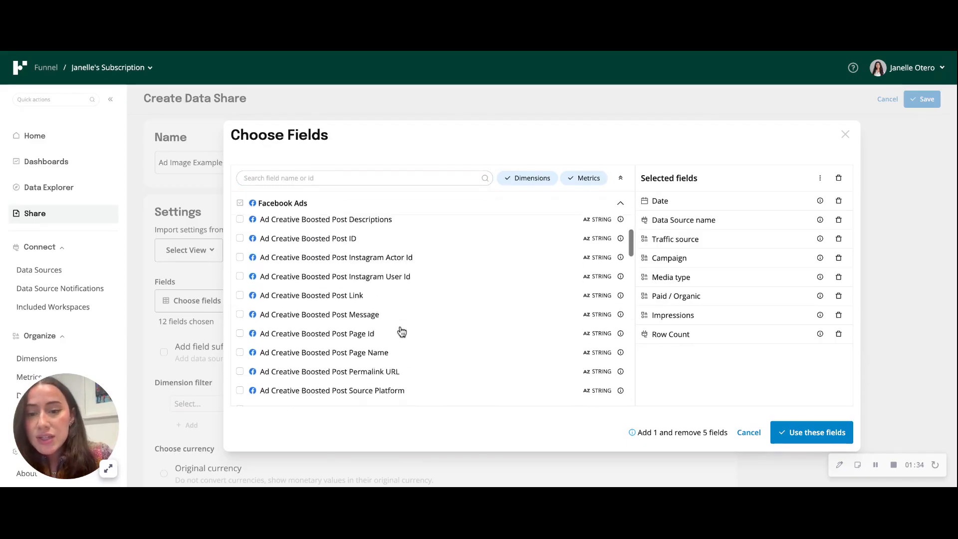
scroll(403, 332, down, 5)
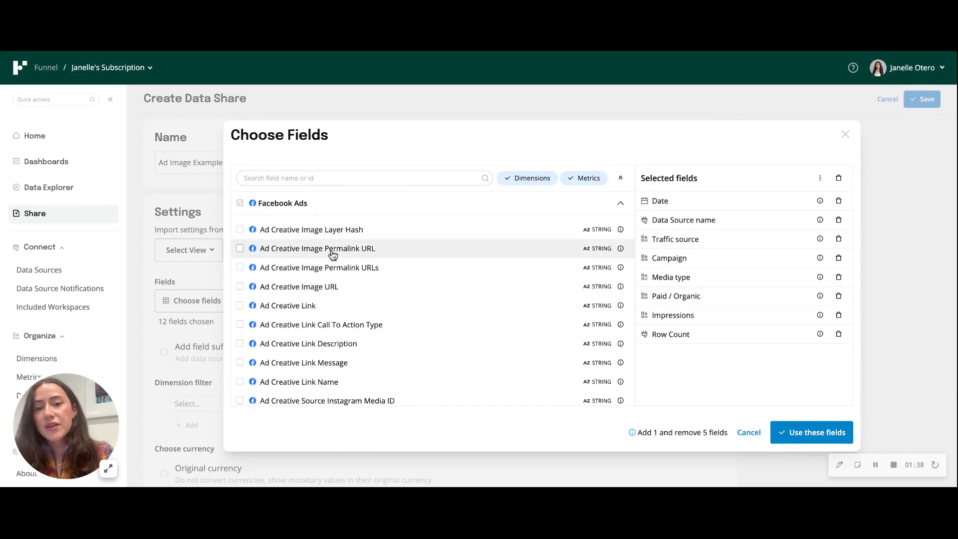
click(240, 249)
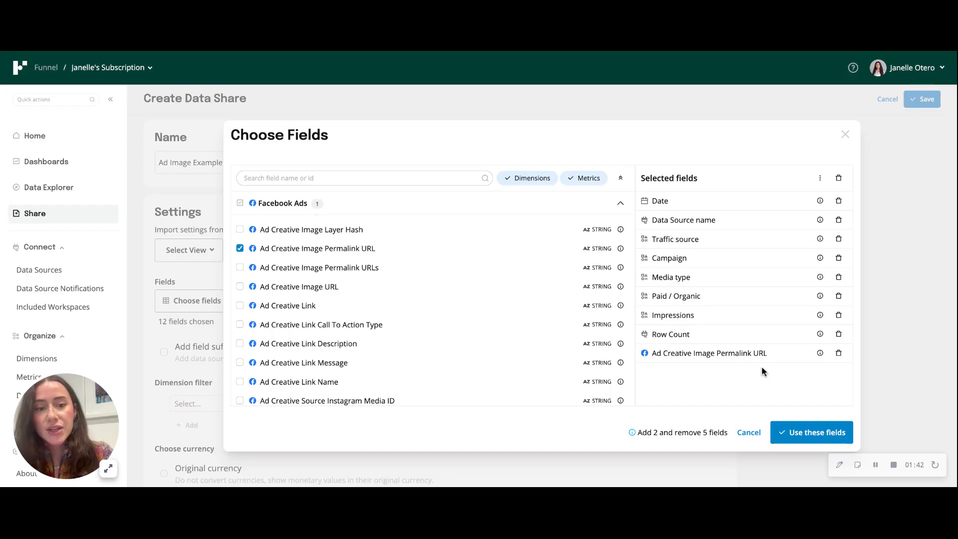
click(813, 434)
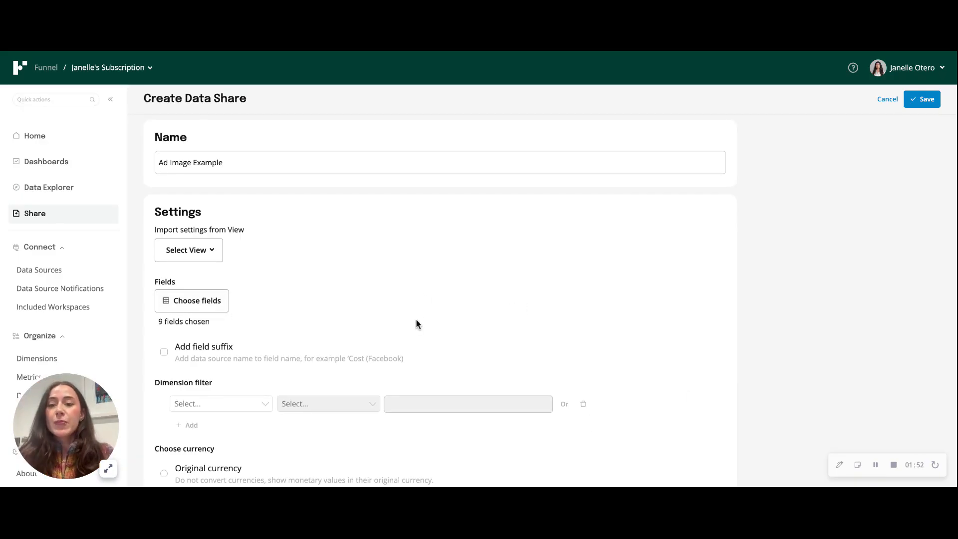
Step: Save the Ad Image Example data share and open its connection in Looker Studio
scroll(740, 289, down, 4)
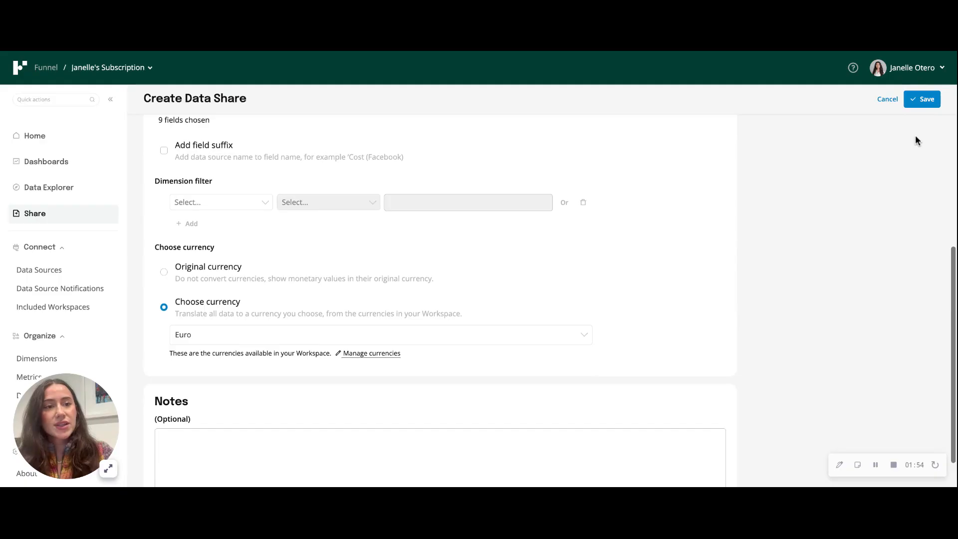
click(926, 100)
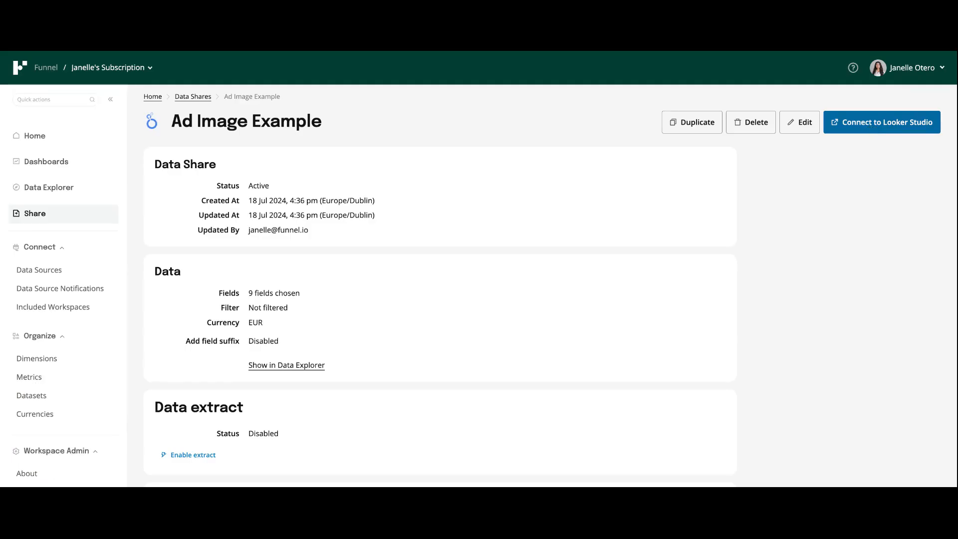
click(882, 122)
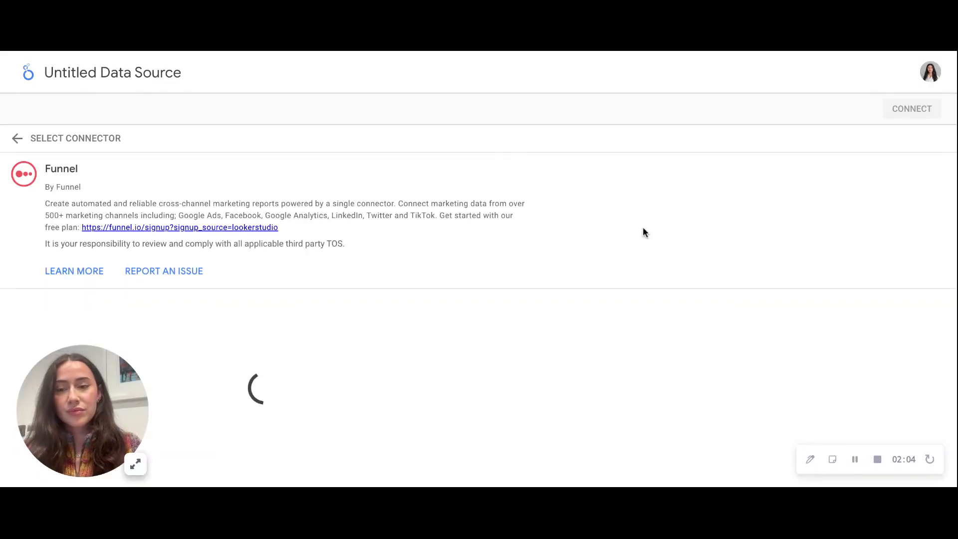
Step: Connect the Funnel data source in Looker Studio and create a new report from it
click(922, 111)
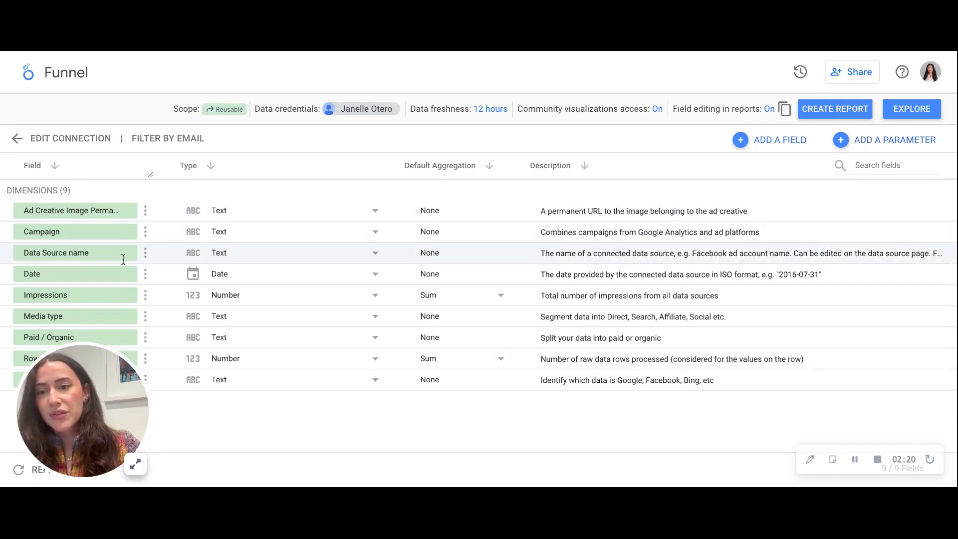
click(835, 109)
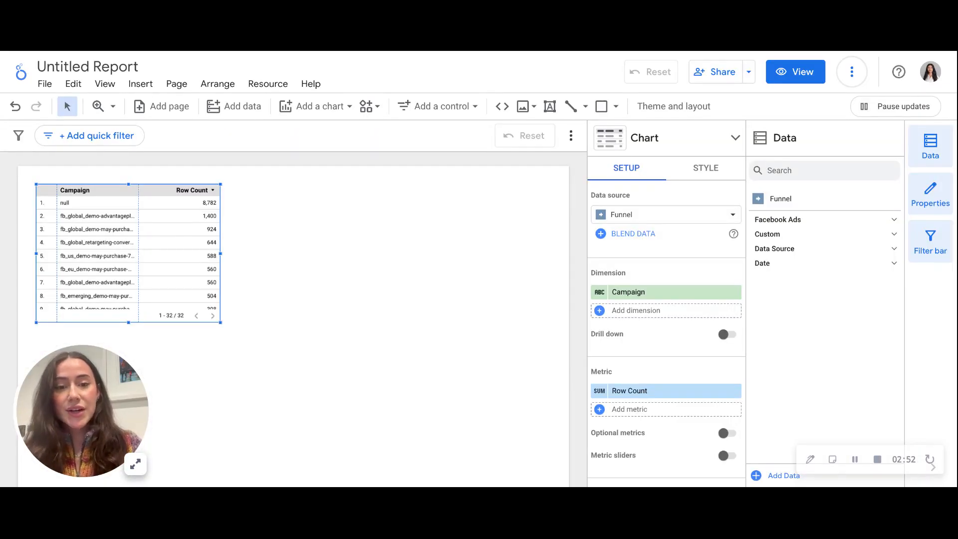
Step: Replace the table's Campaign dimension with Ad Creative Image Permalink URL and enlarge the table on the canvas
click(649, 293)
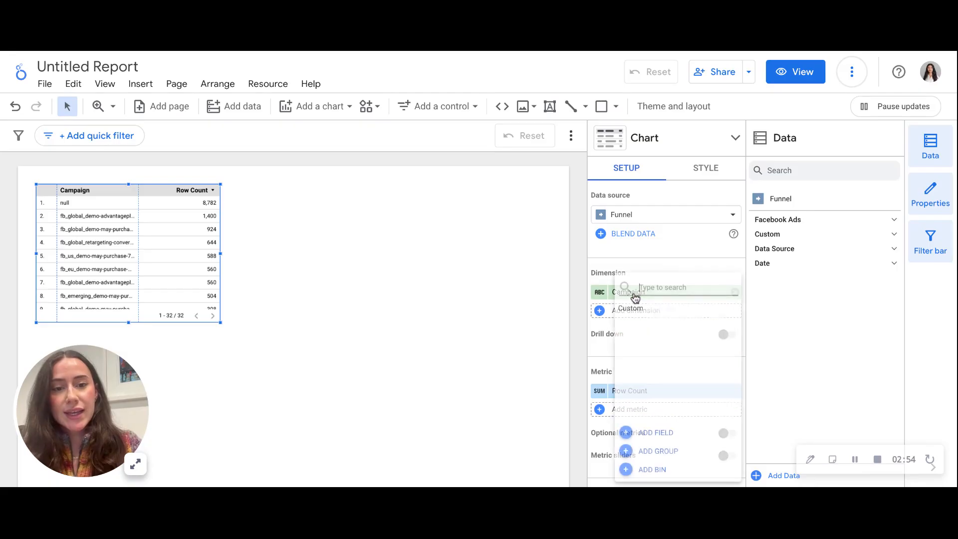
text(ad)
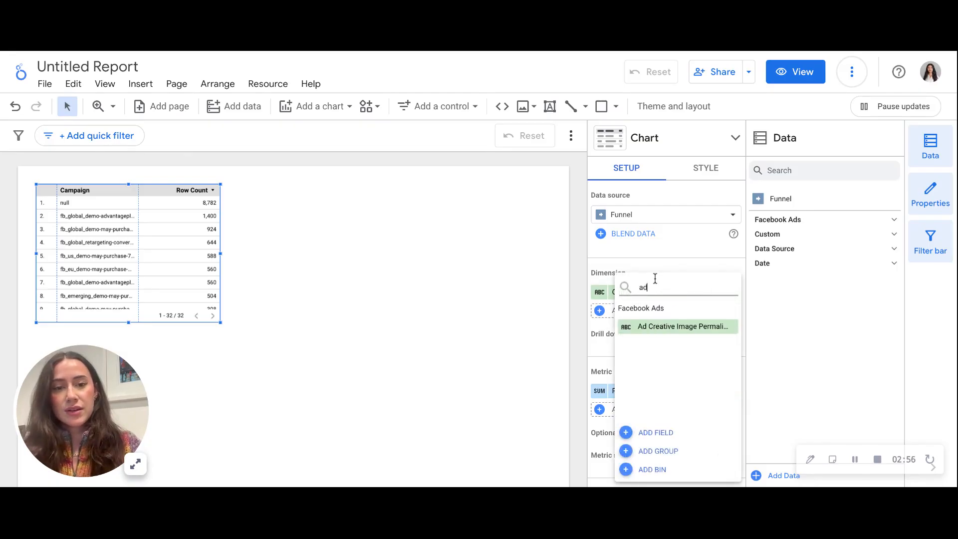
click(676, 329)
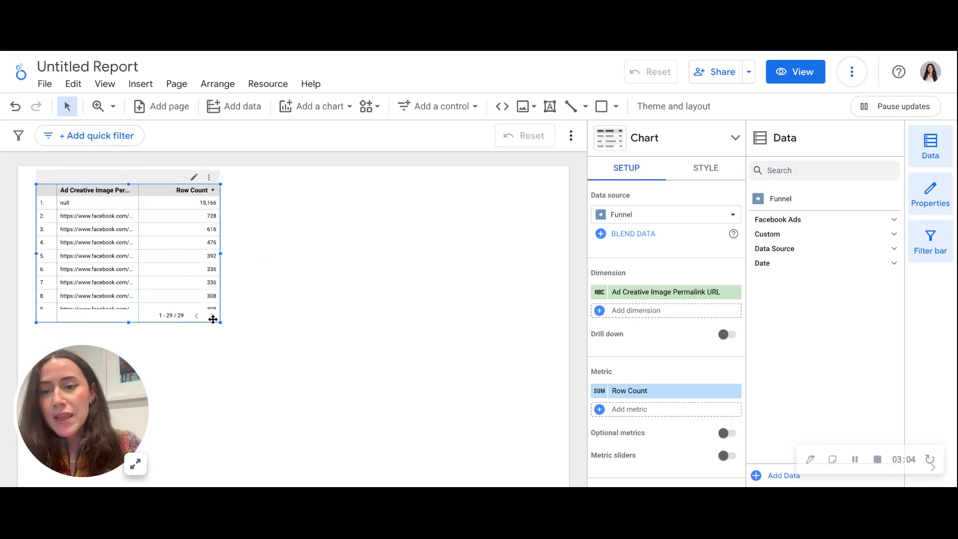
drag(222, 324, 338, 373)
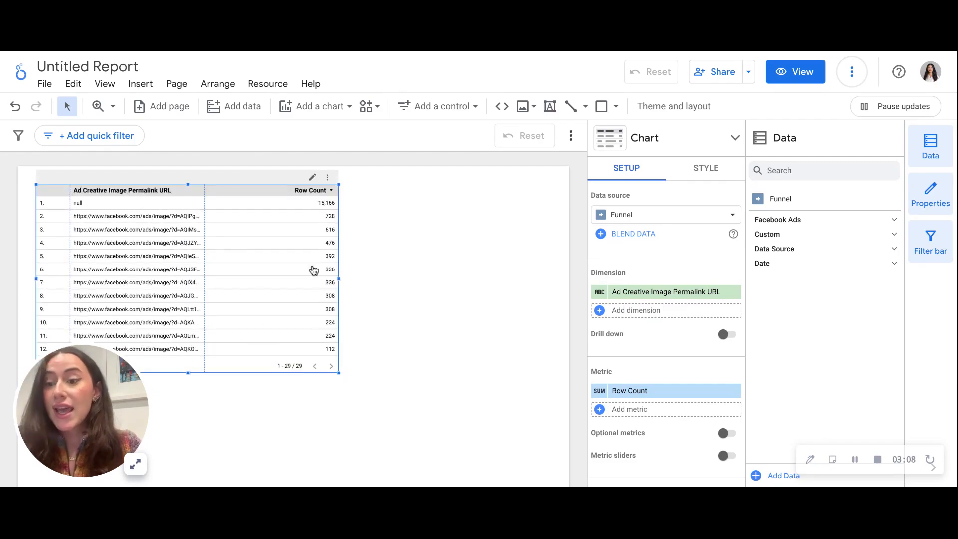
Step: Change the data type of the table's Ad Creative Image Permalink URL dimension from text to the URL type Image
click(599, 293)
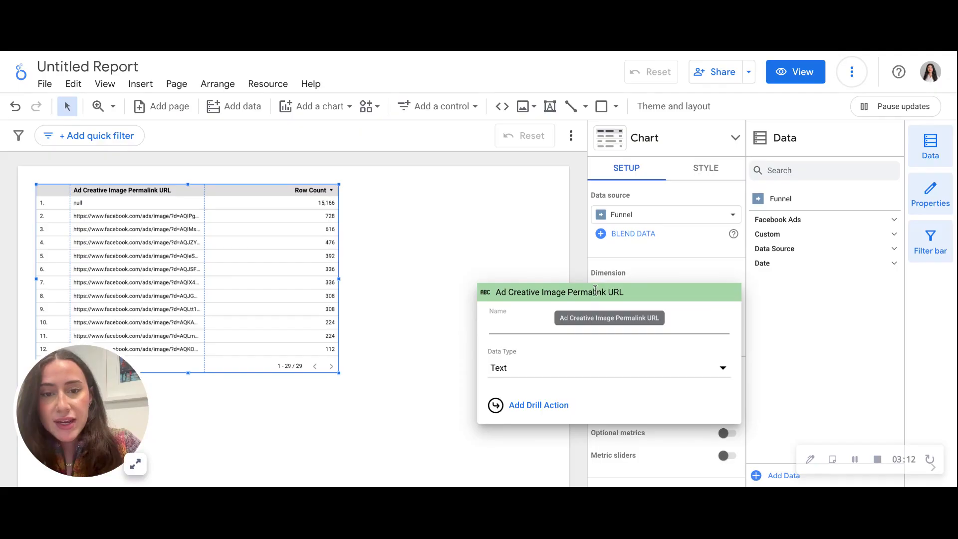
click(598, 376)
mouse_move(594, 467)
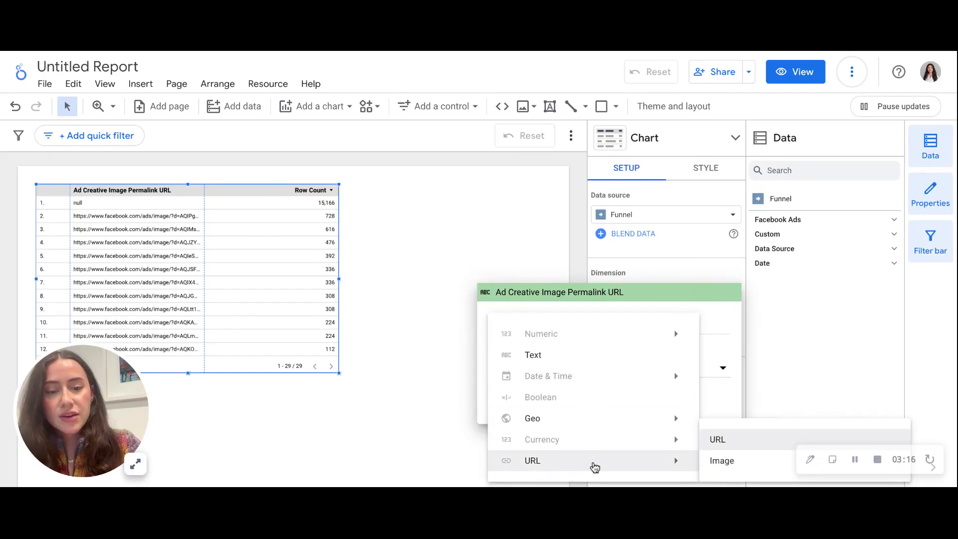
click(727, 462)
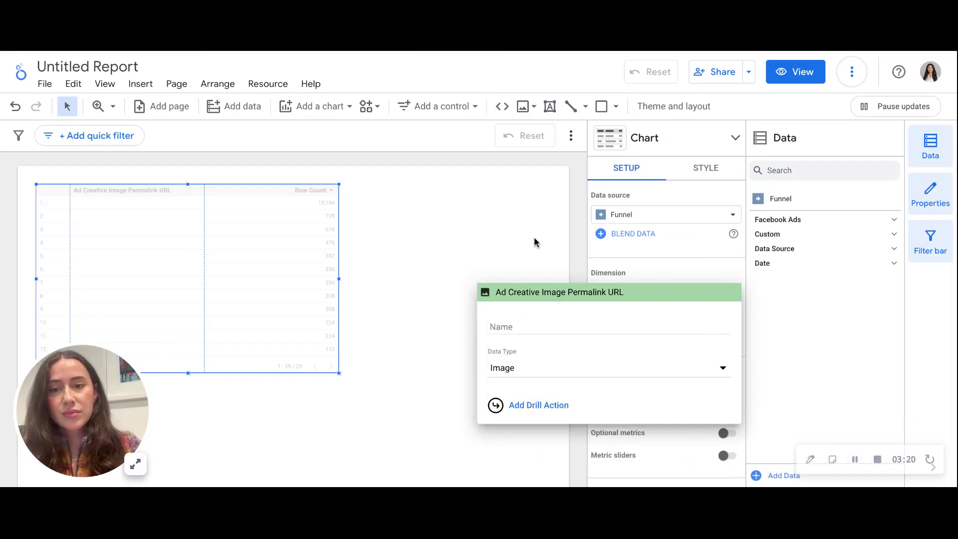
click(541, 252)
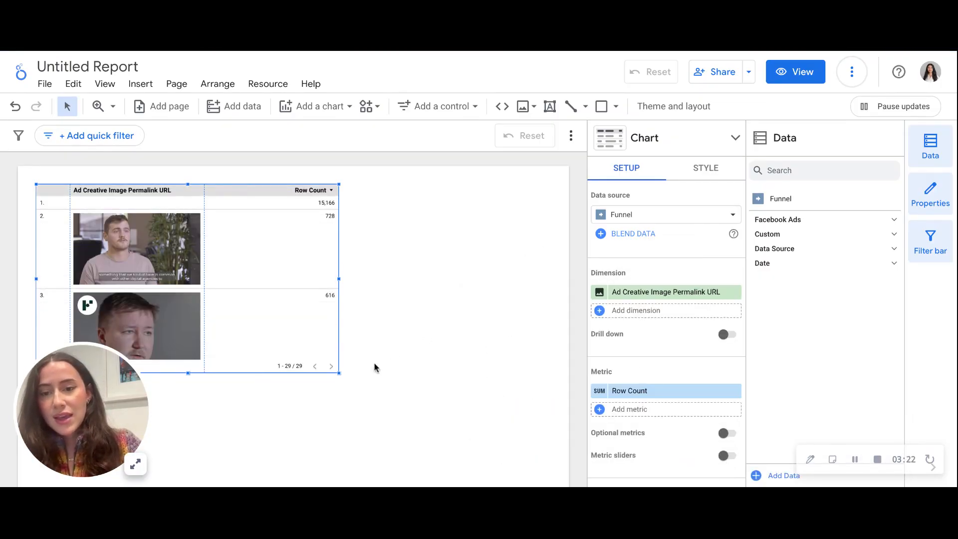
Step: Enlarge the image table further and look through its ad creative rows
drag(342, 376, 458, 443)
scroll(333, 368, down, 5)
scroll(335, 361, down, 5)
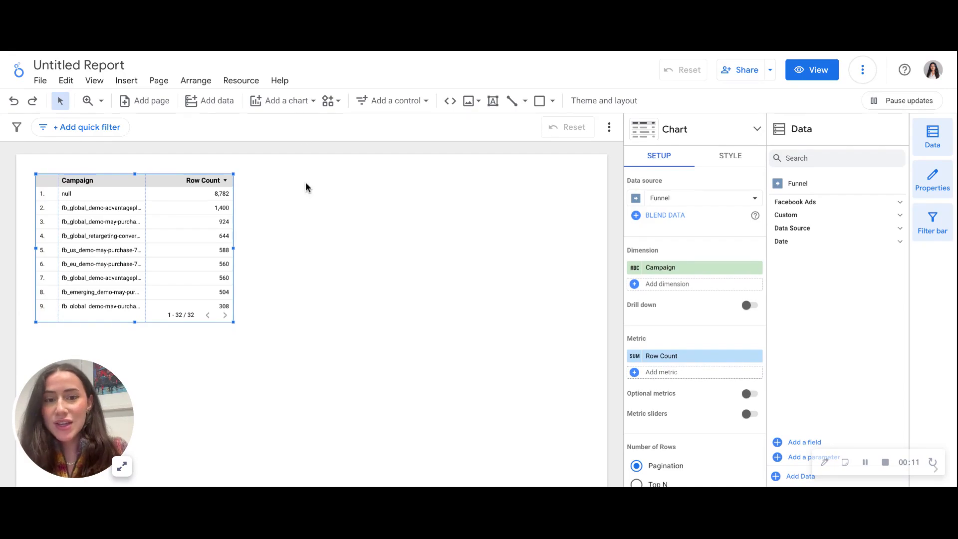
Step: Open the report's added Funnel data source for editing
click(239, 85)
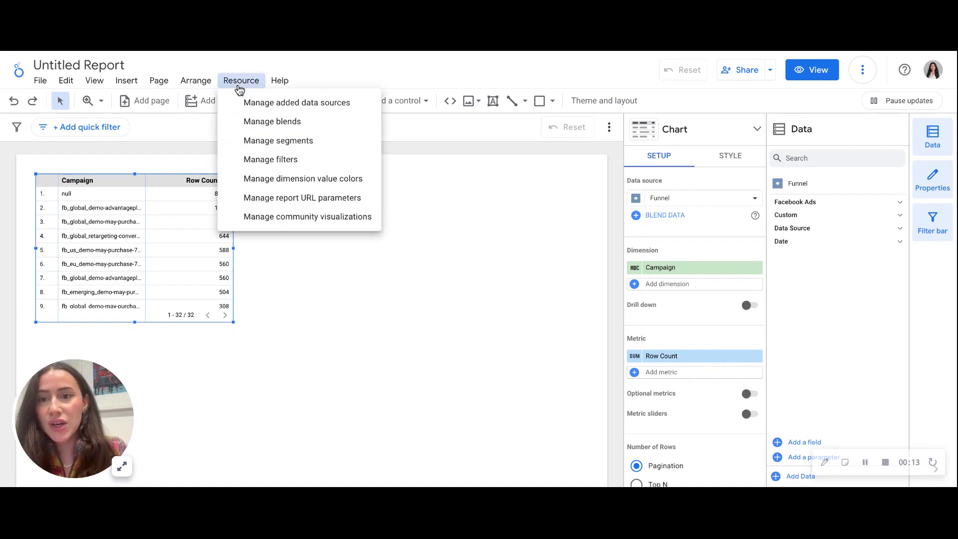
click(269, 108)
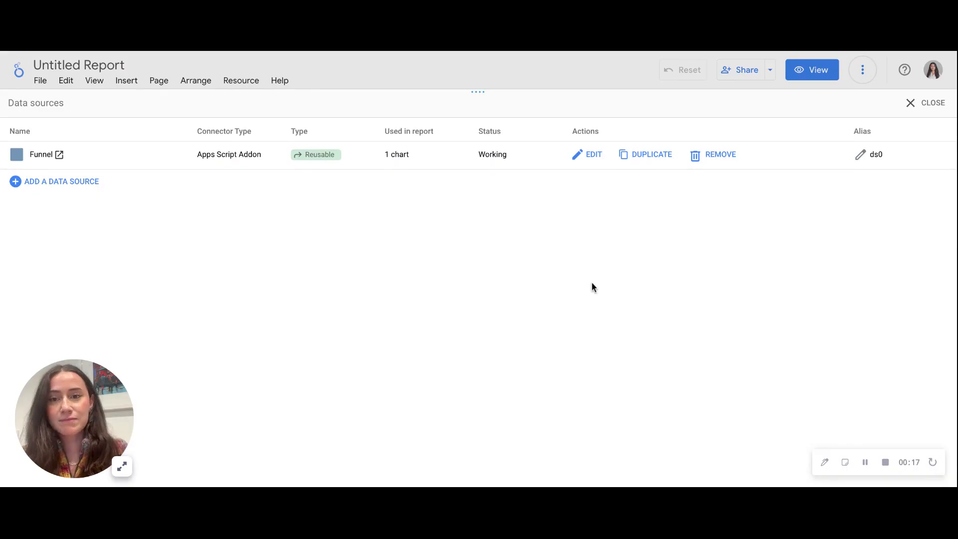
click(595, 157)
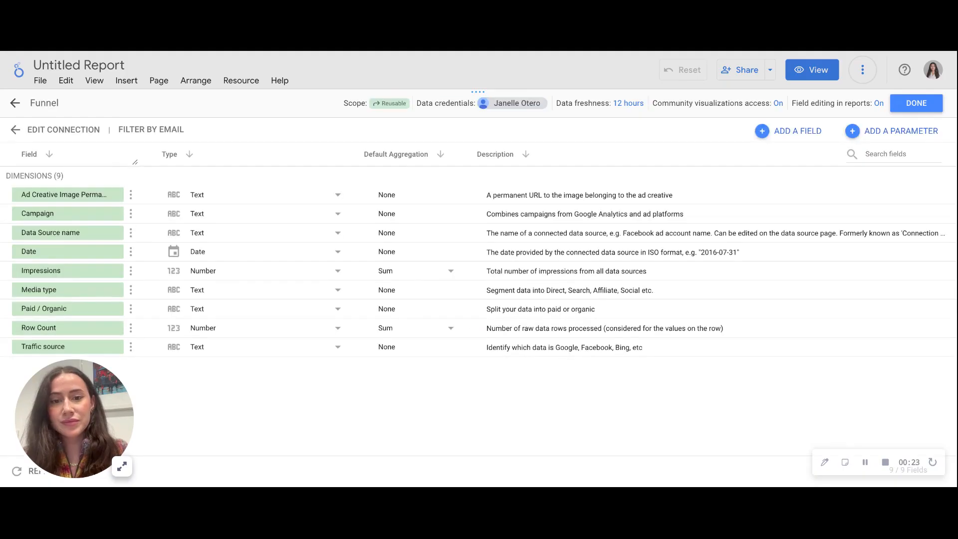
Step: Add a calculated field to the Funnel data source and name it Creative Thumbnail
click(796, 131)
click(799, 146)
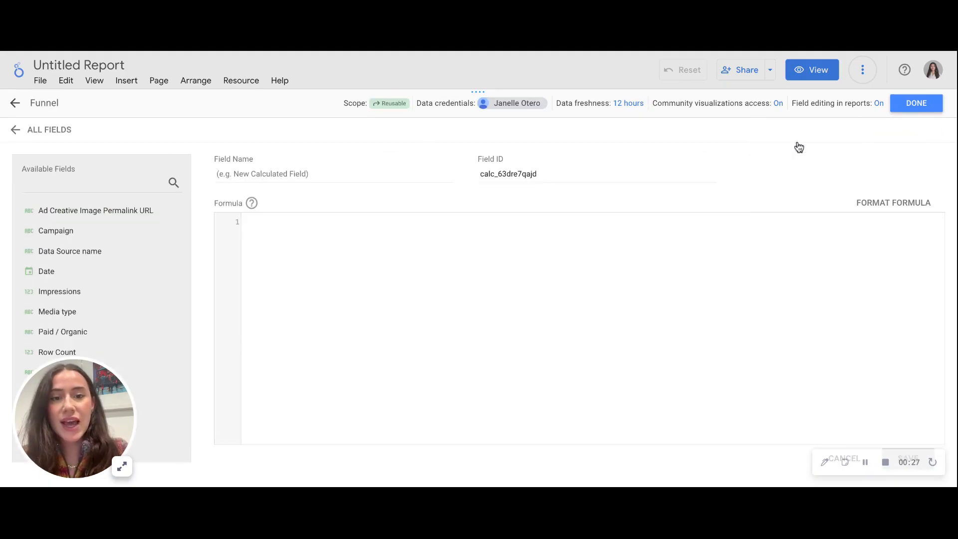
click(393, 171)
text(Creative Thumbnail)
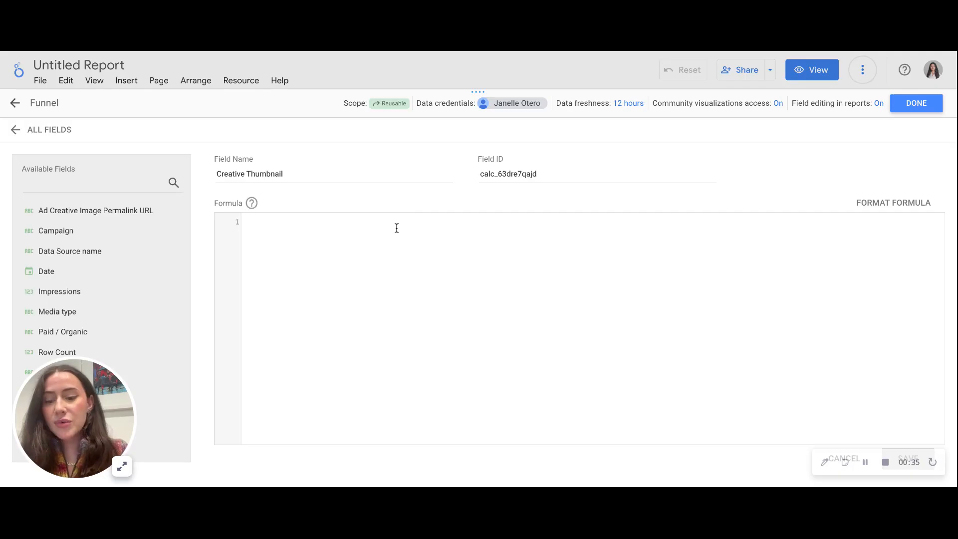
Step: Define the Creative Thumbnail formula as IMAGE(Ad Creative Image Permalink URL) and save the calculated field
text(IMAGE(<Dimension Name>))
drag(341, 220, 273, 216)
key(BackSpace)
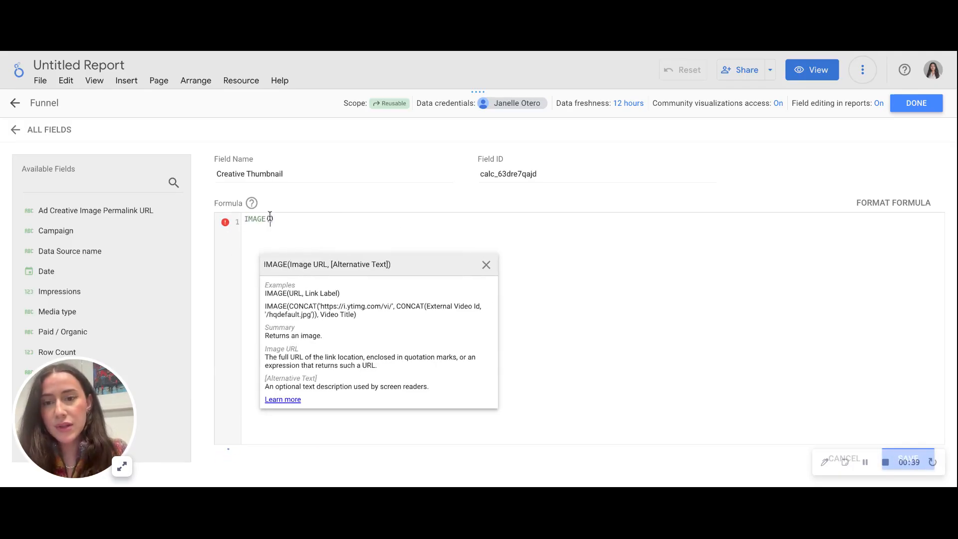
text(Ad)
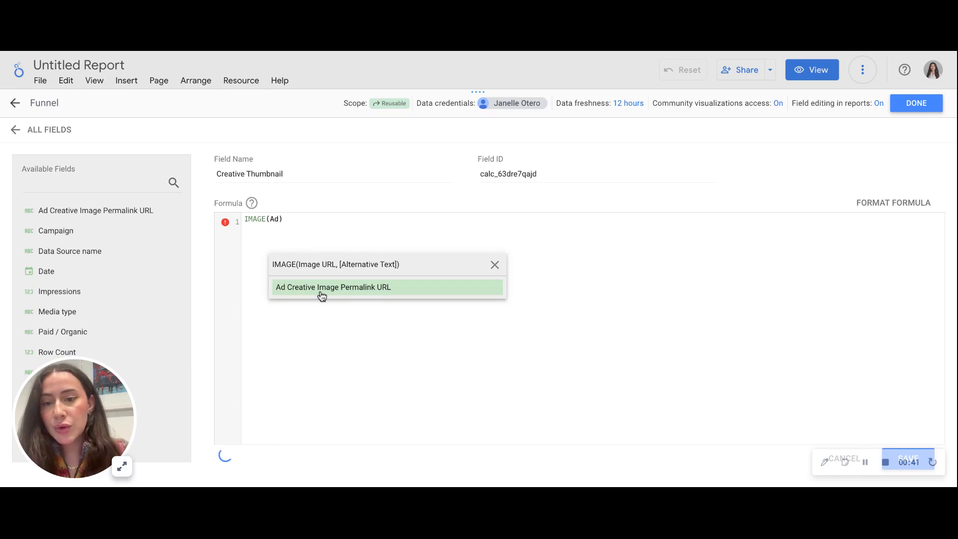
click(322, 288)
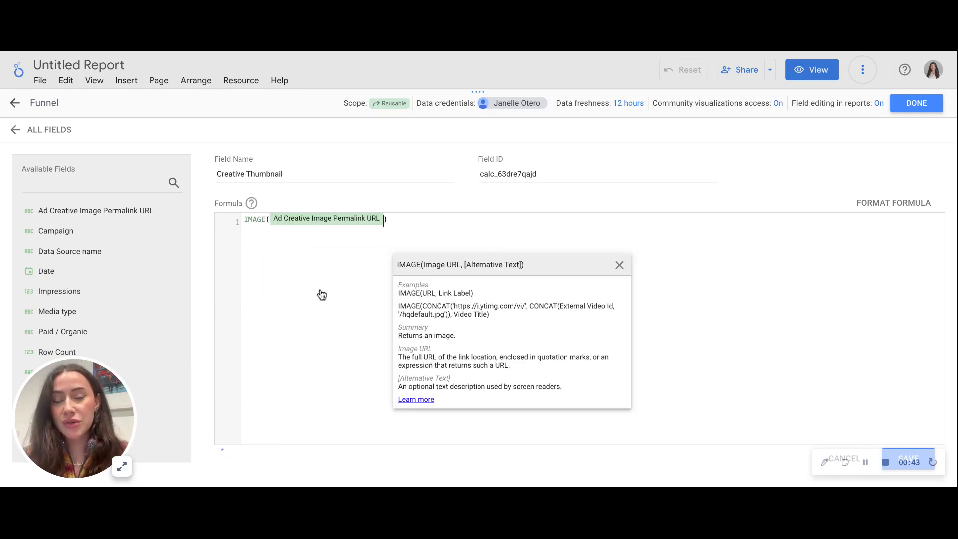
click(916, 454)
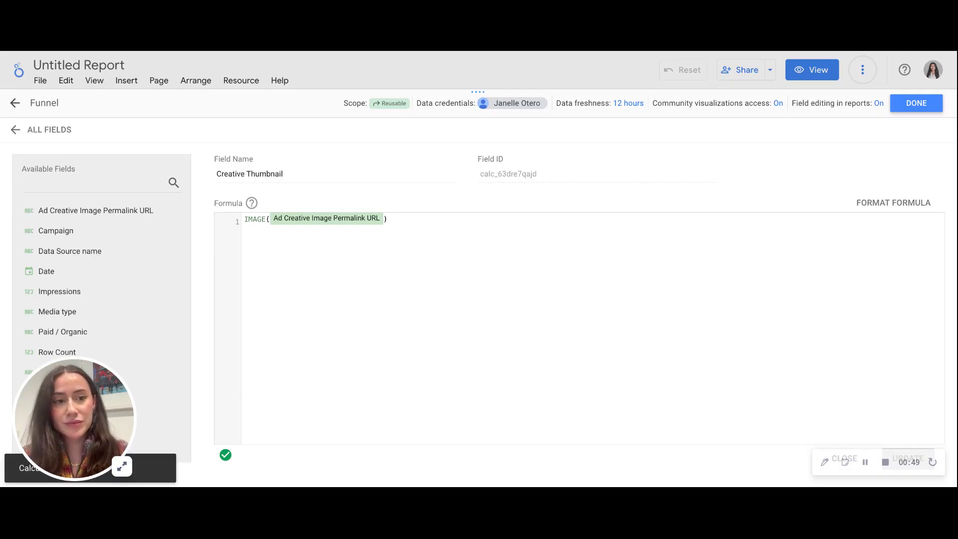
Step: Finish editing the Funnel data source, open it on its own page and create a new report from it
click(916, 103)
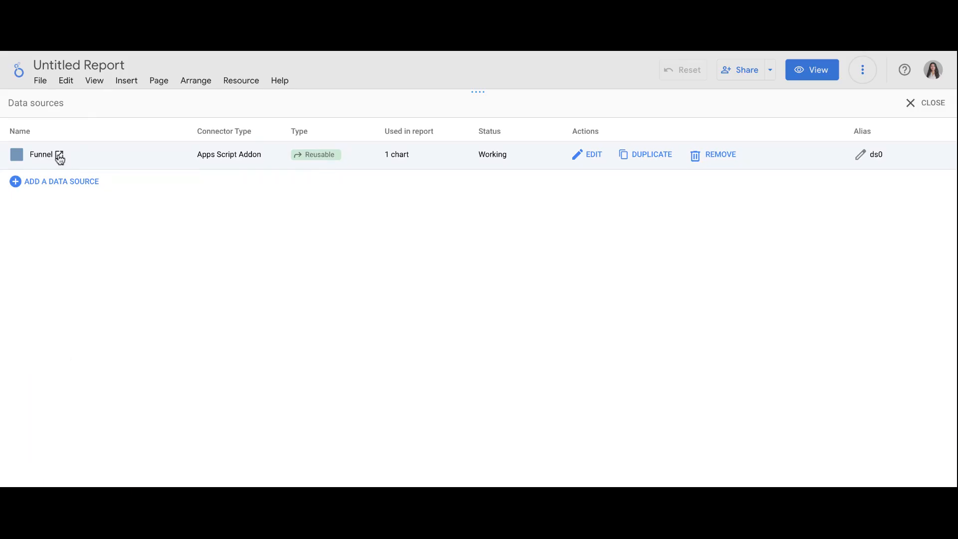
click(60, 157)
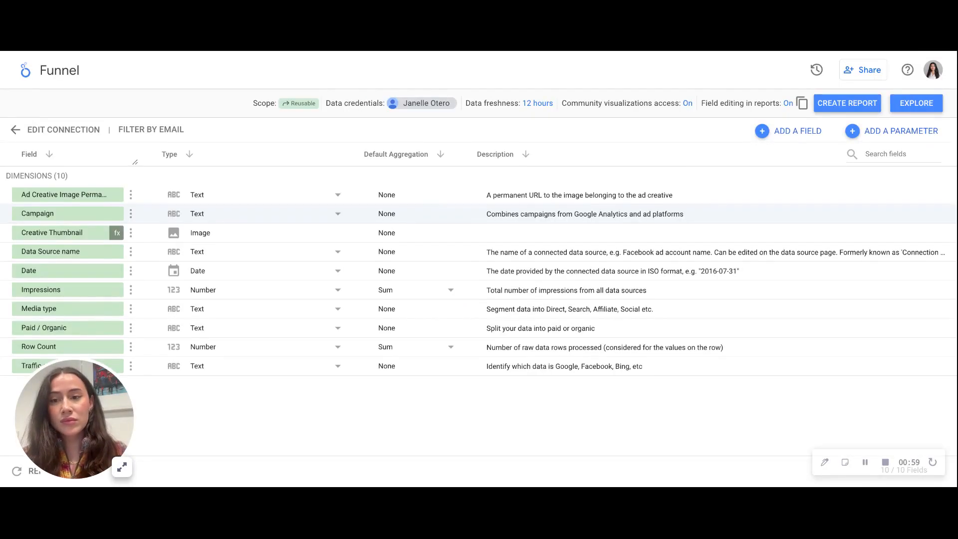
click(854, 103)
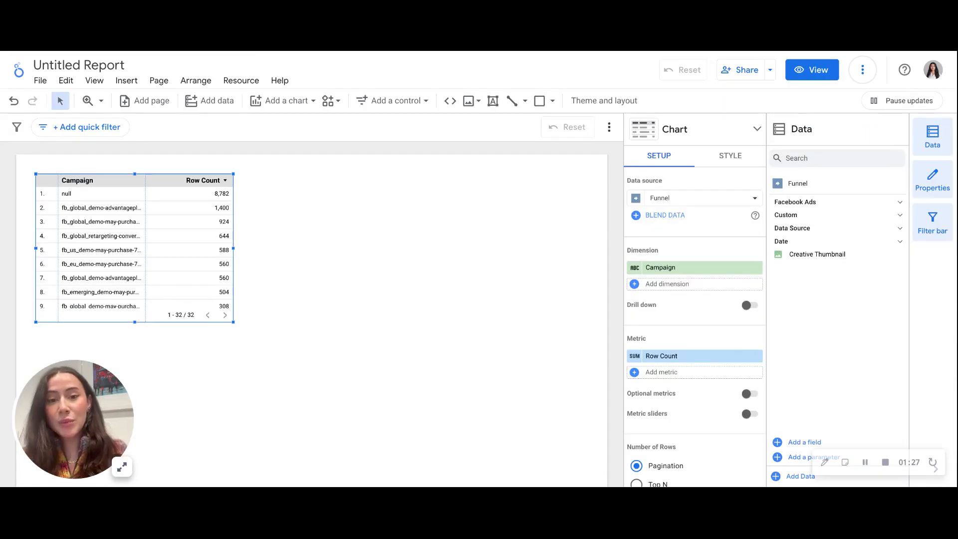
Step: Replace the new table's Campaign dimension with Creative Thumbnail and enlarge the table to view the ad images
click(674, 270)
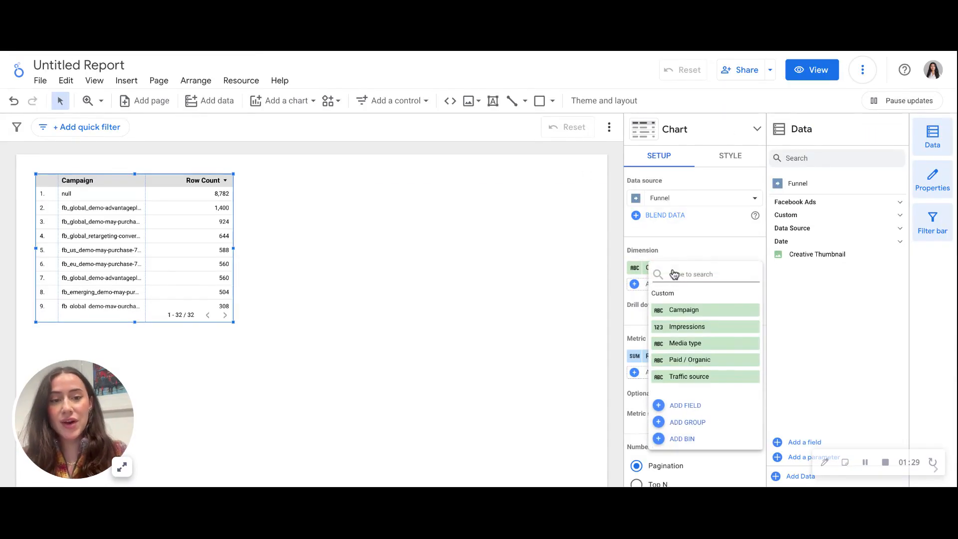
text(crea)
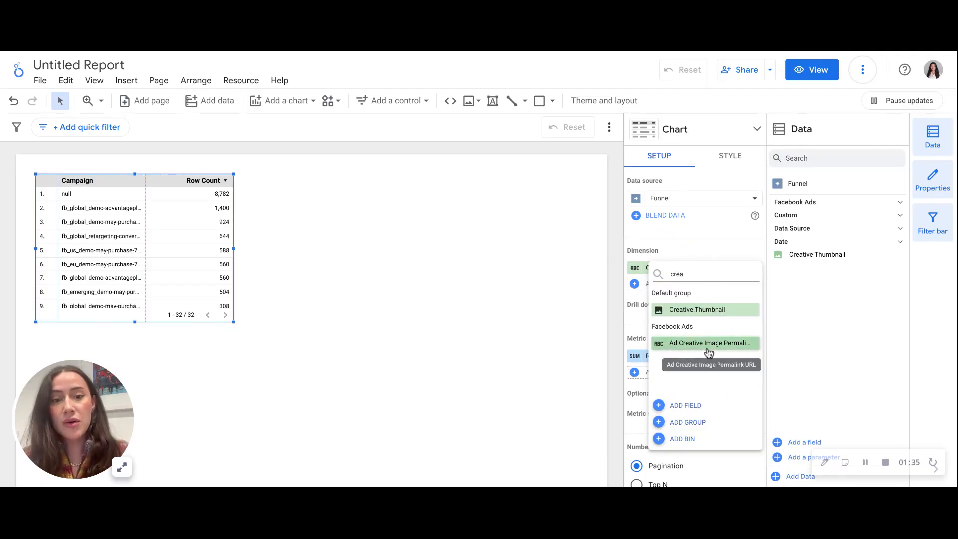
click(697, 310)
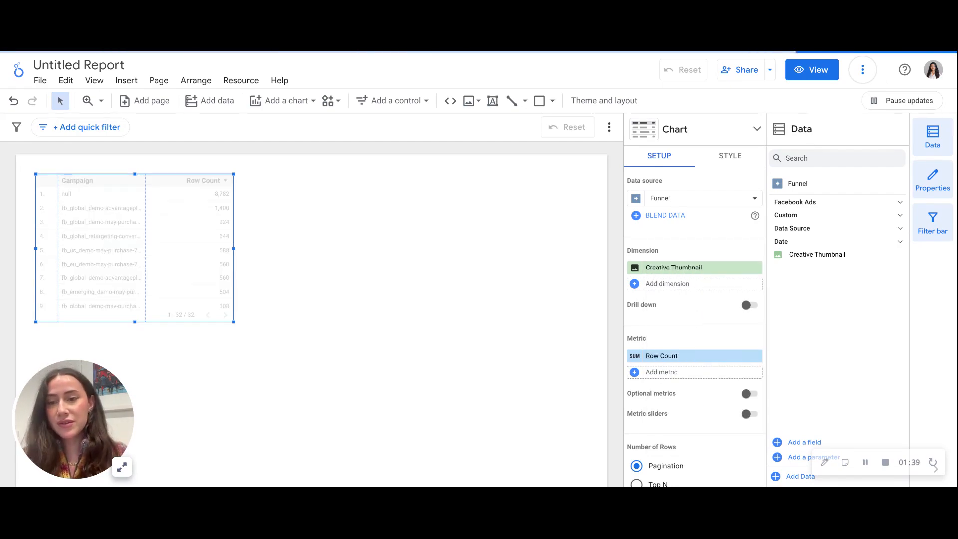
drag(233, 322, 381, 372)
scroll(219, 327, down, 5)
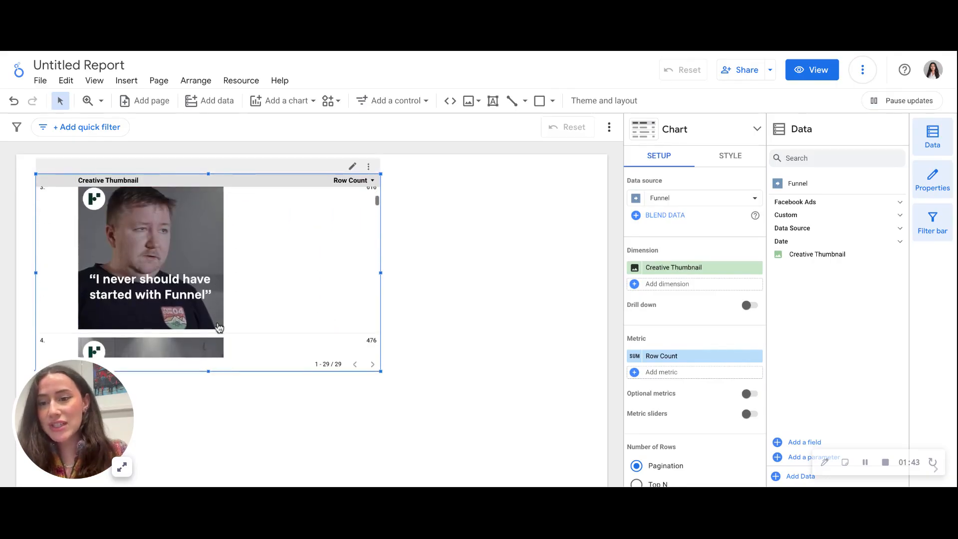